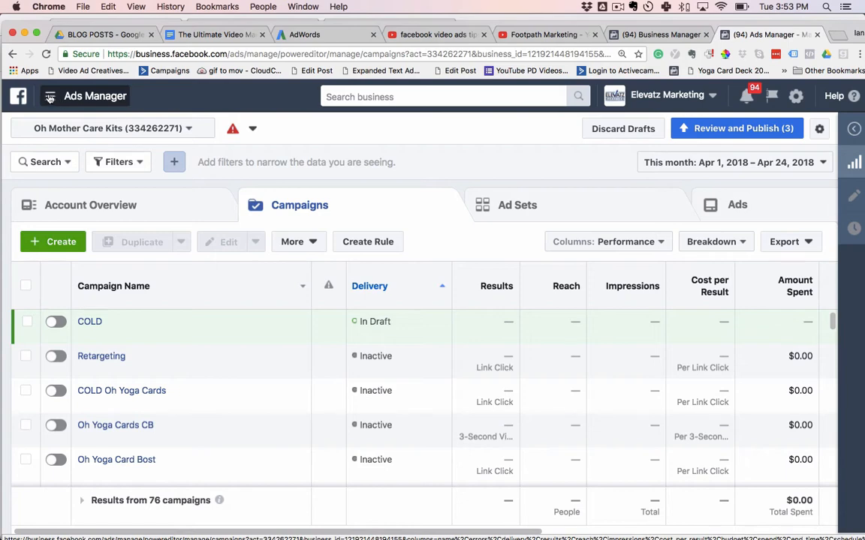
# Go to the ad account's Audiences and start a new custom audience based on video engagement.
pyautogui.click(50, 96)
pyautogui.click(40, 201)
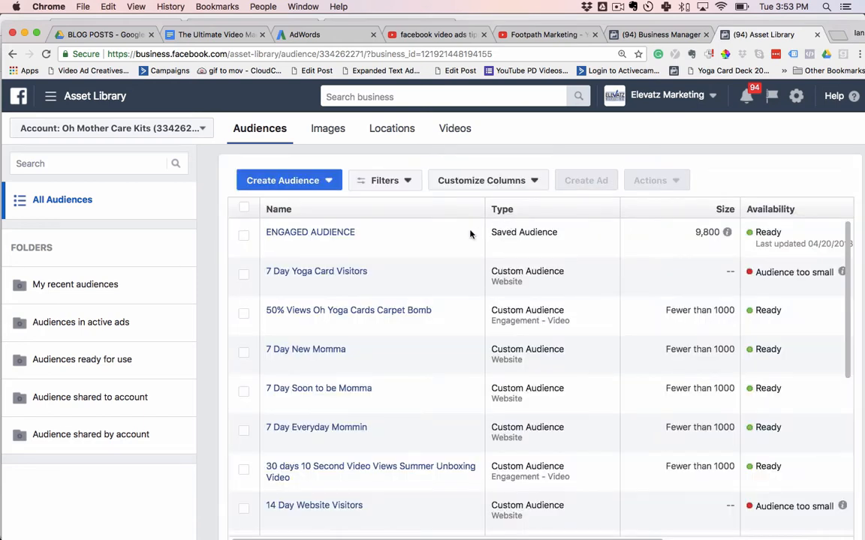
pyautogui.click(300, 182)
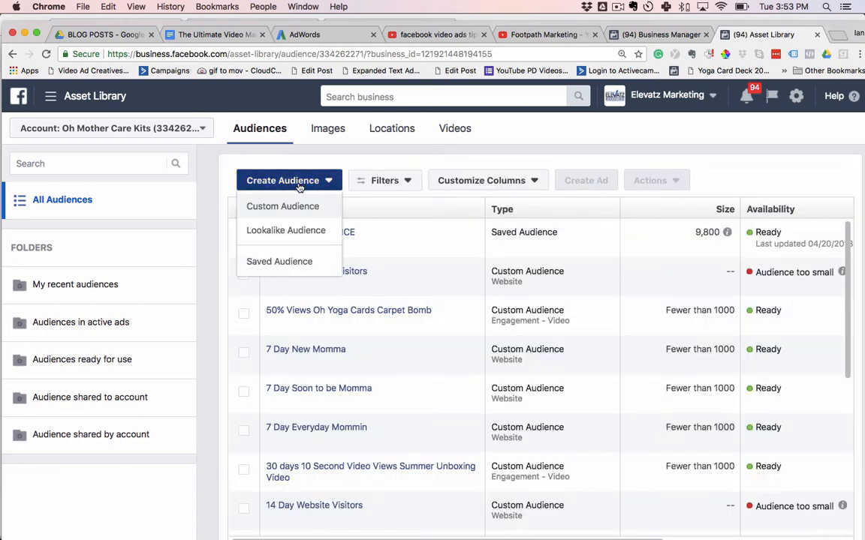
pyautogui.click(293, 211)
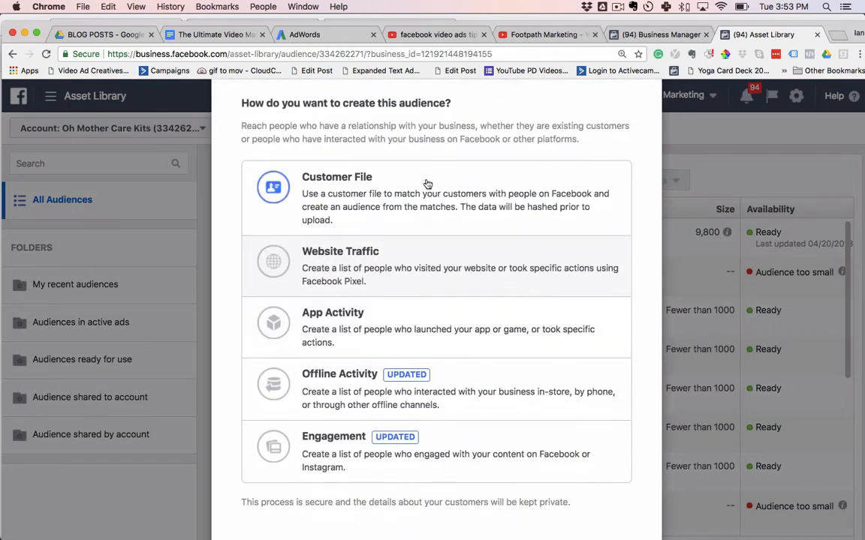
pyautogui.click(407, 448)
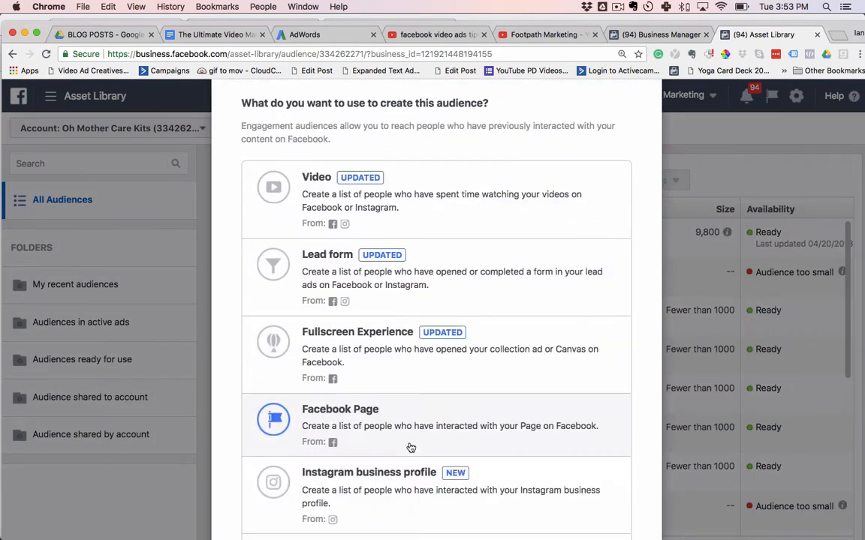
pyautogui.click(351, 186)
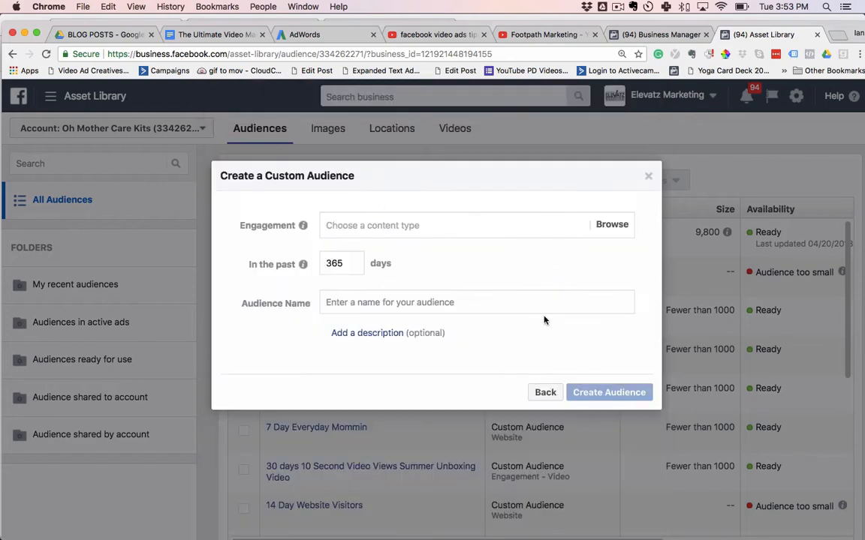
# Set the engagement to people who have watched at 50% of your video and list the Oh Mother Care Kits page's videos.
pyautogui.click(410, 226)
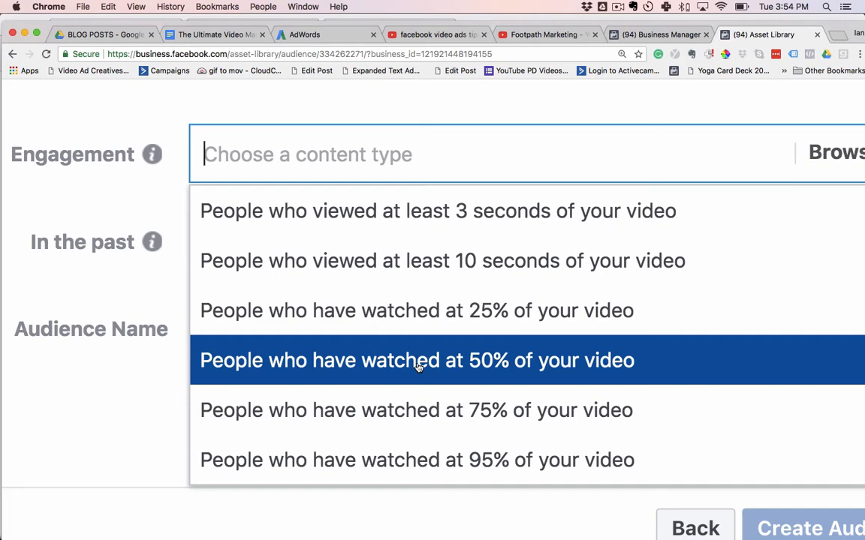
pyautogui.click(418, 365)
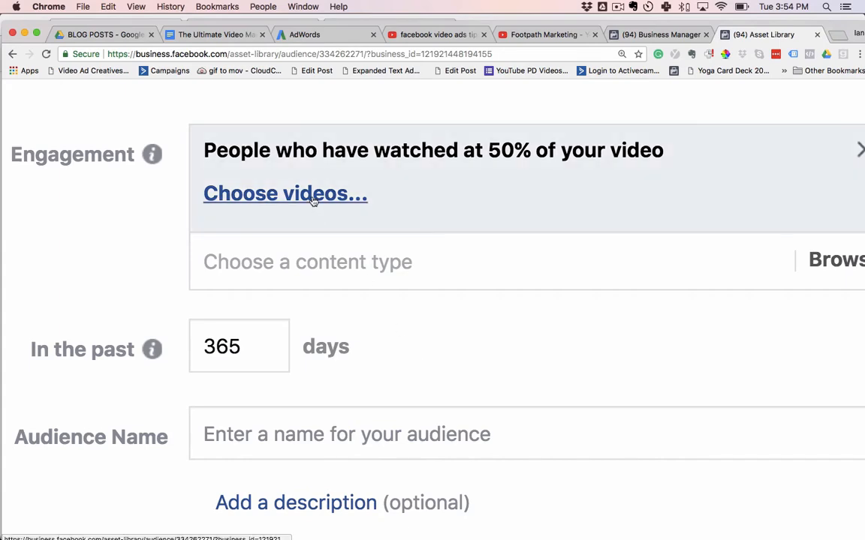
pyautogui.click(314, 198)
pyautogui.scroll(-5, 311, 199)
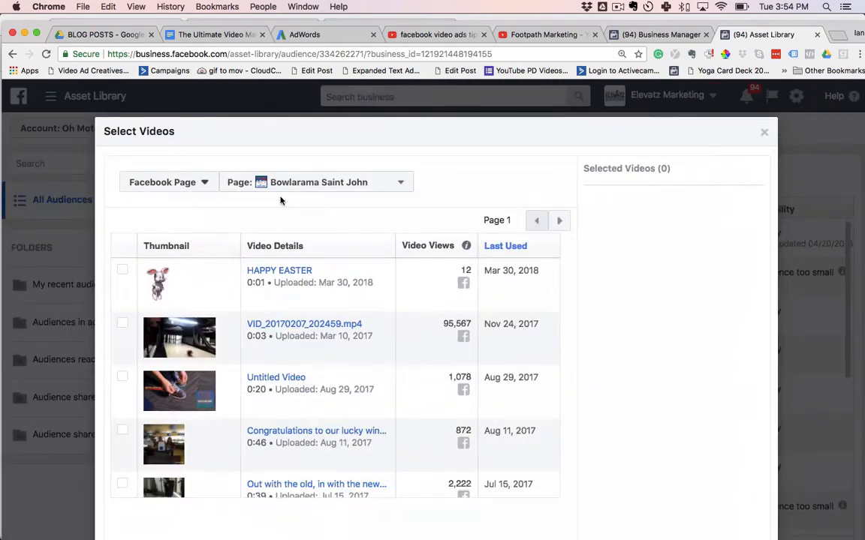
pyautogui.click(281, 182)
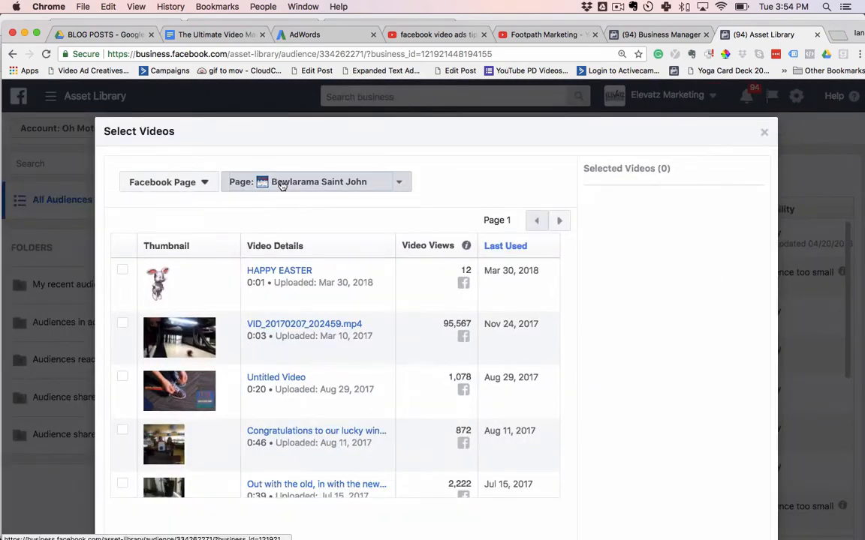
pyautogui.write('oh mother')
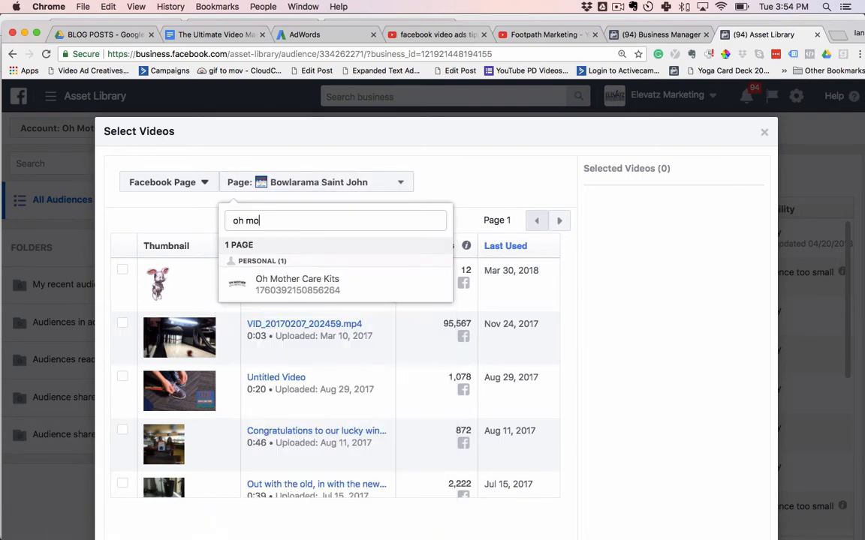
pyautogui.click(297, 270)
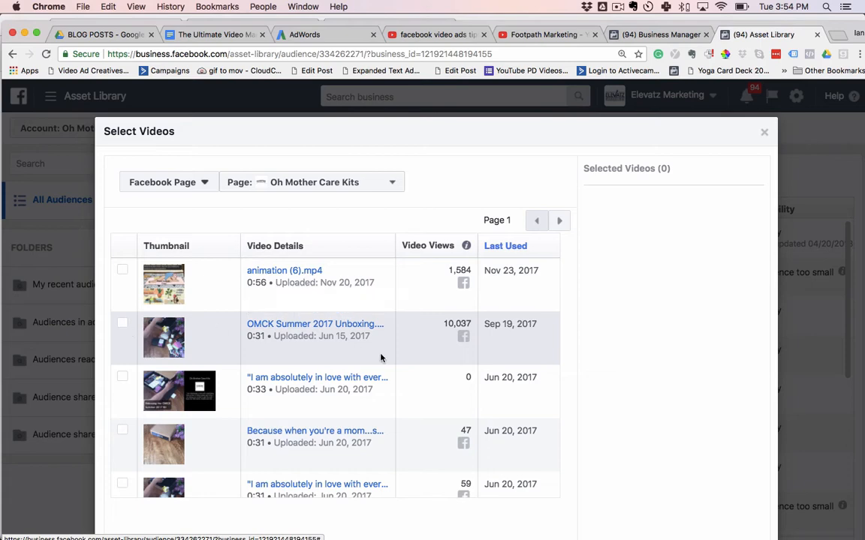
# Select the OMCK Summer 2017 Unboxing video as the audience source and confirm the selection.
pyautogui.scroll(4, 411, 316)
pyautogui.hscroll(-5, 148, 324)
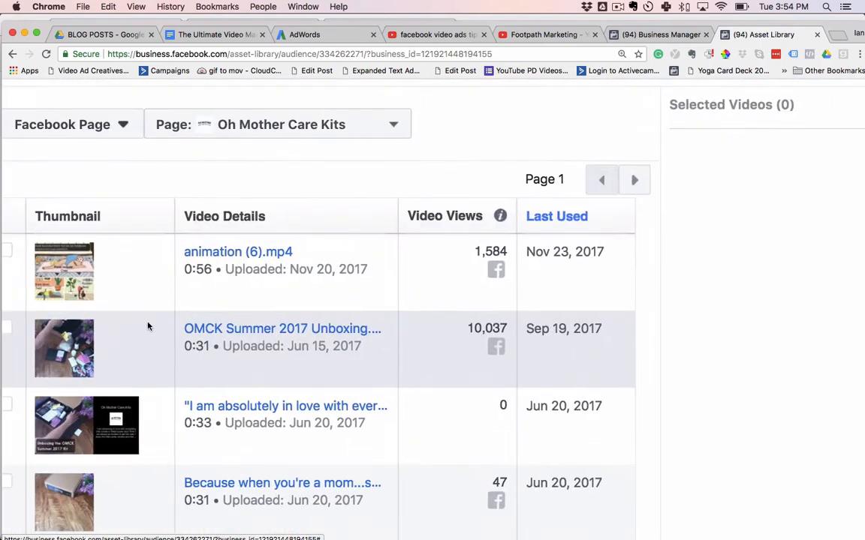
pyautogui.click(121, 330)
pyautogui.scroll(-1, 421, 362)
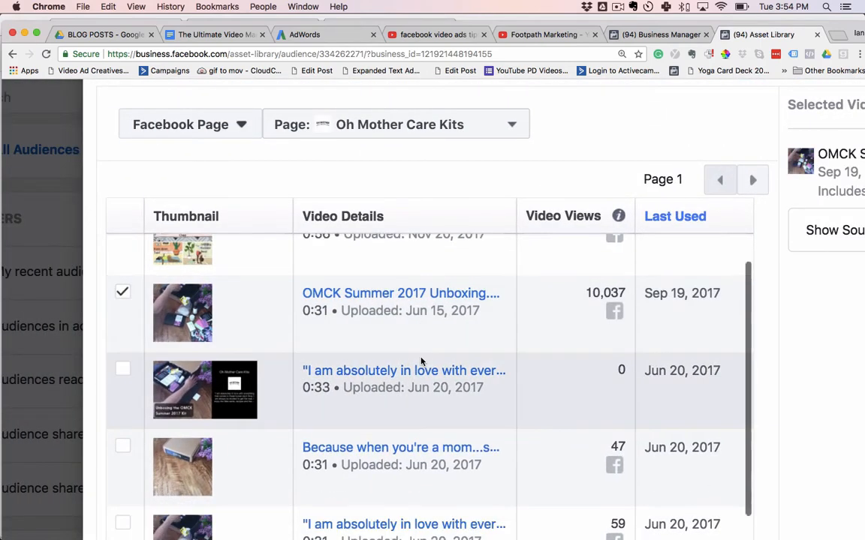
pyautogui.hscroll(5, 724, 343)
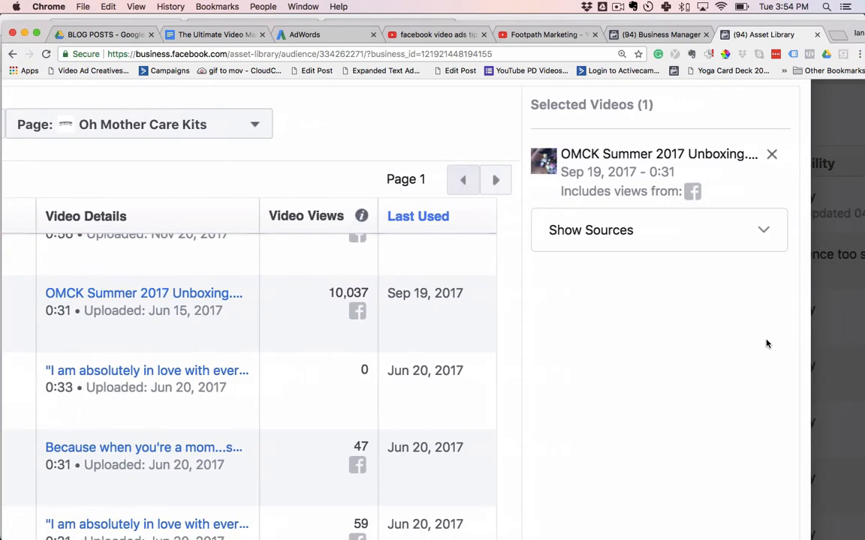
pyautogui.scroll(-4, 767, 343)
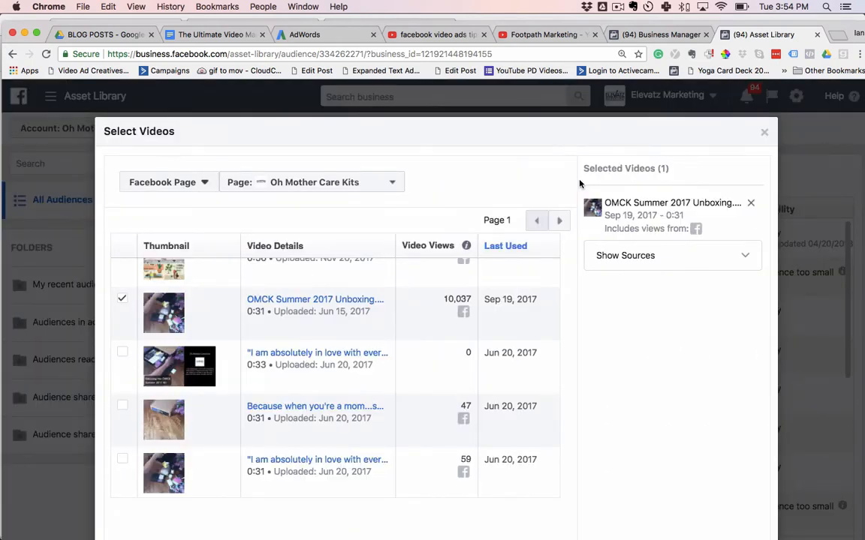
pyautogui.press('super+minus')
pyautogui.press('super+minus')
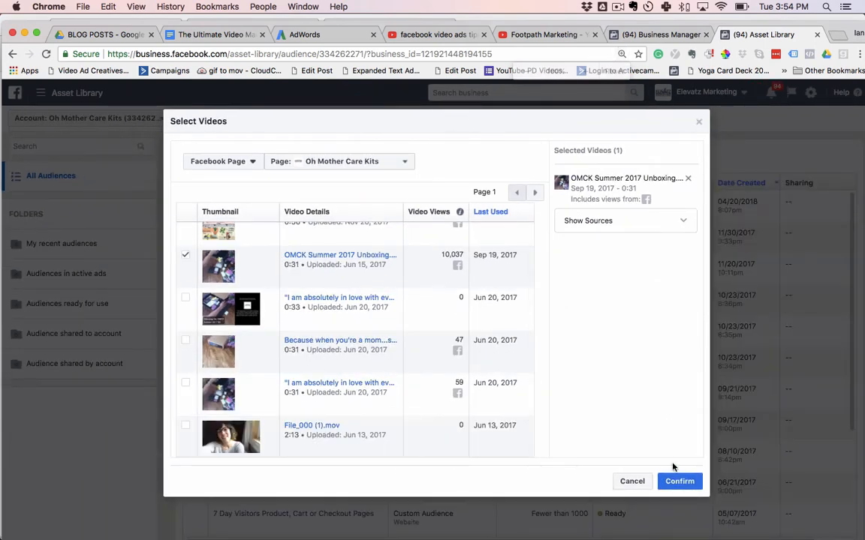
pyautogui.click(678, 481)
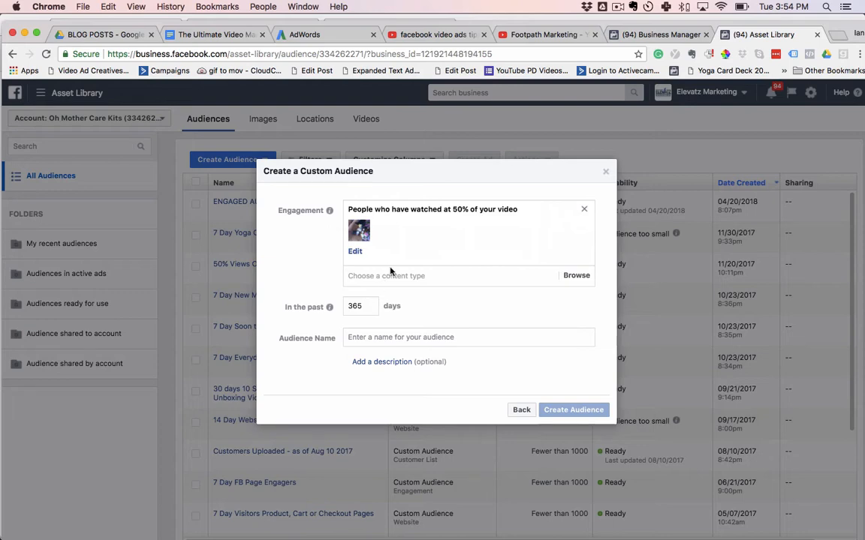
# Name the audience "50 % Video Views", create it, and finish without making an ad or expanding the audience.
pyautogui.scroll(5, 384, 373)
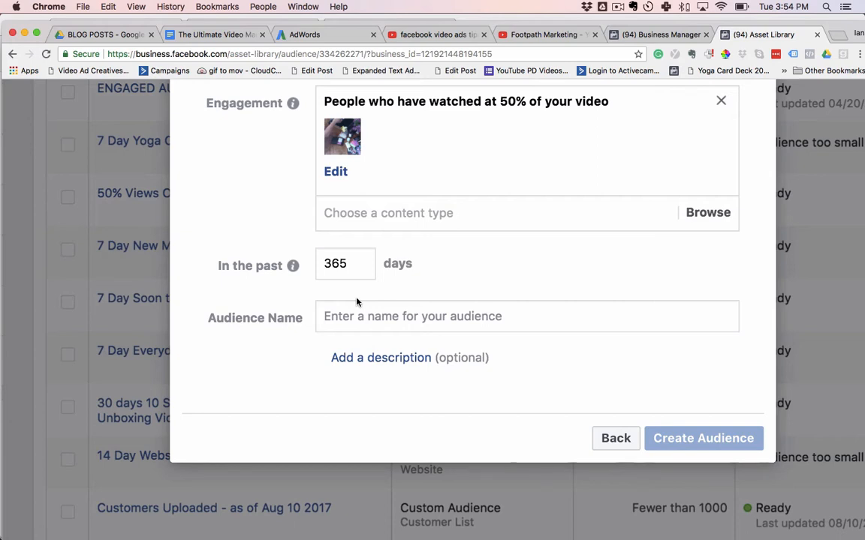
pyautogui.click(357, 266)
pyautogui.click(374, 314)
pyautogui.write('50 % Video')
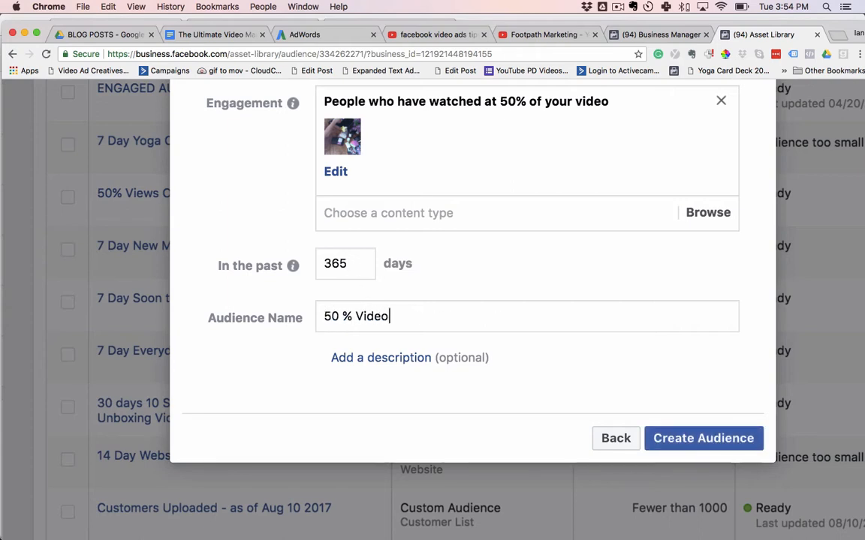
pyautogui.write(' Views')
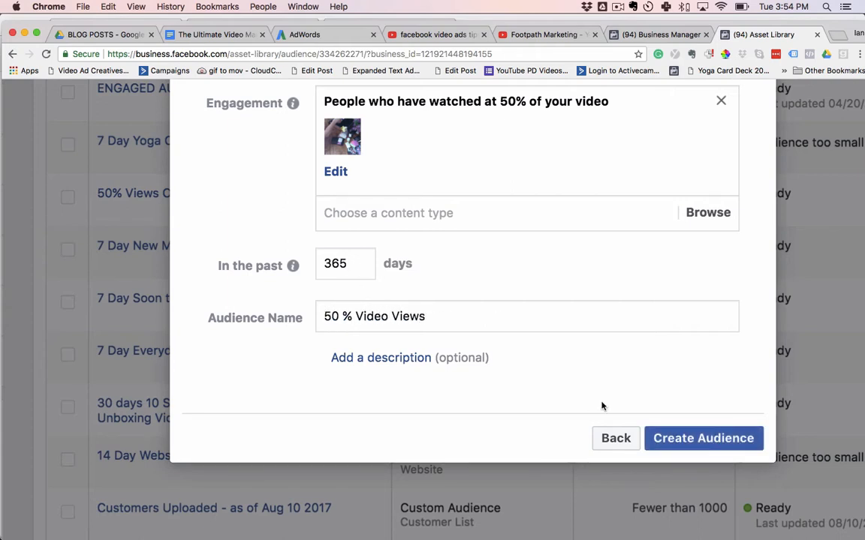
pyautogui.click(678, 439)
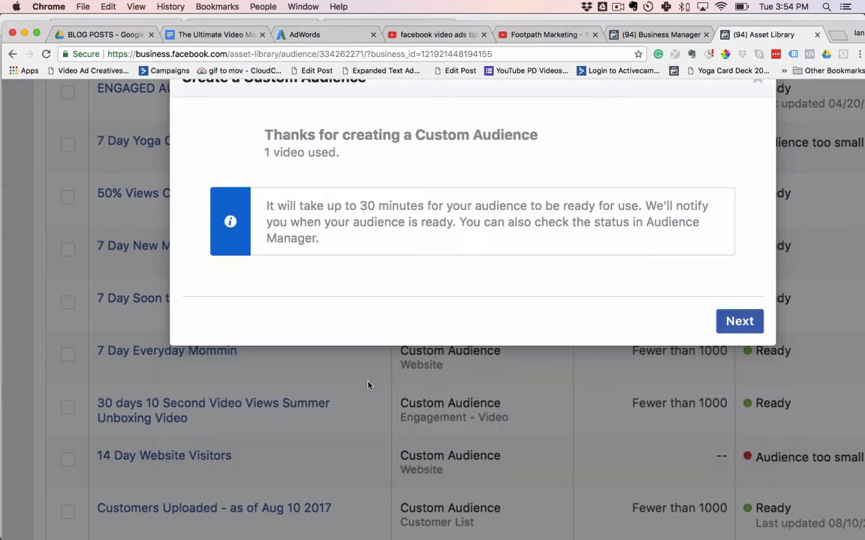
pyautogui.click(747, 323)
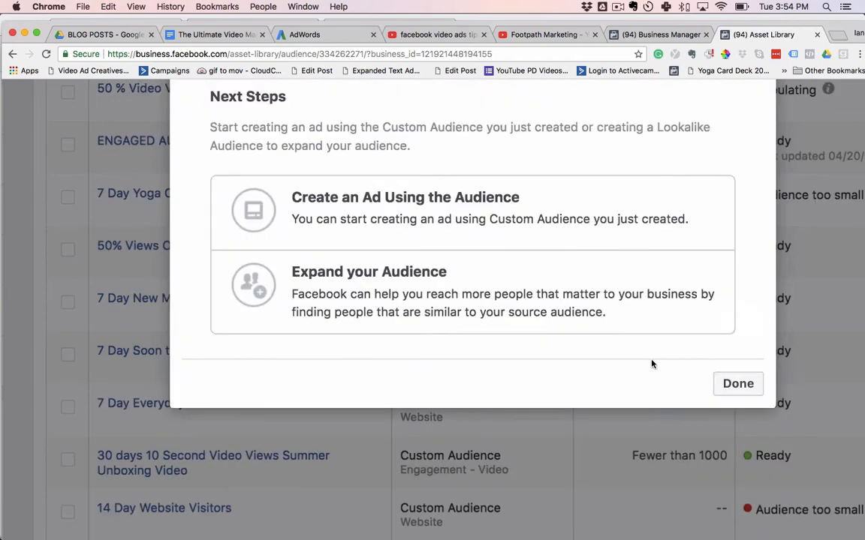
pyautogui.click(739, 385)
# Examine the audience list, checking the new 50 % Video Views entry and the other custom audiences.
pyautogui.scroll(5, 557, 384)
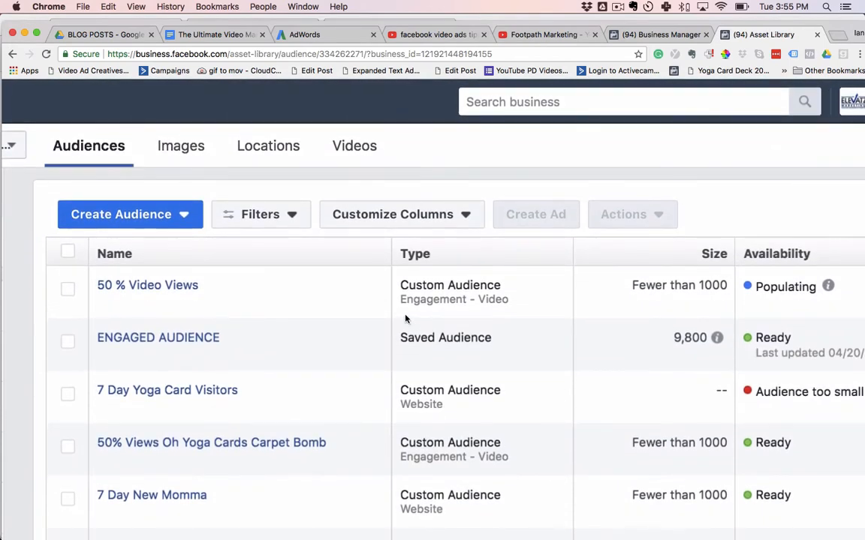
pyautogui.hscroll(-7, 263, 289)
pyautogui.moveTo(417, 287)
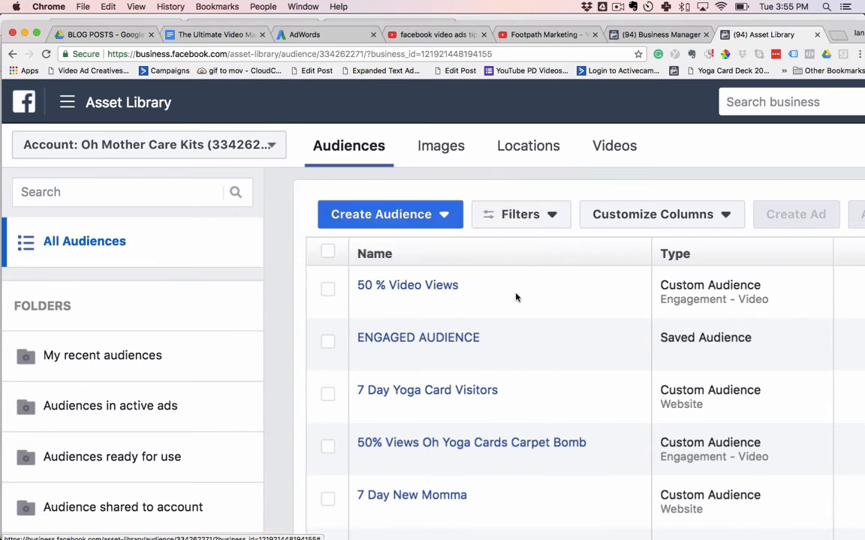
pyautogui.scroll(5, 444, 291)
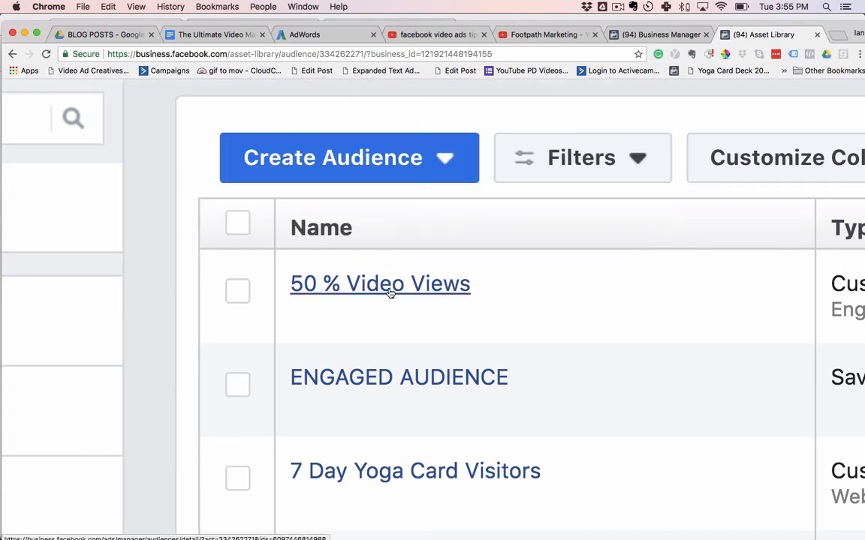
pyautogui.scroll(-2, 498, 297)
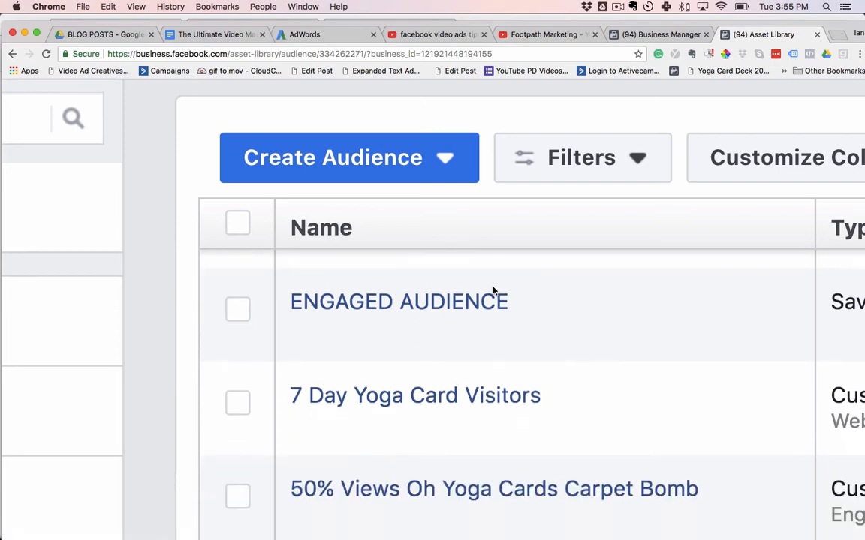
pyautogui.scroll(4, 491, 289)
pyautogui.press('super+minus')
pyautogui.press('super+minus')
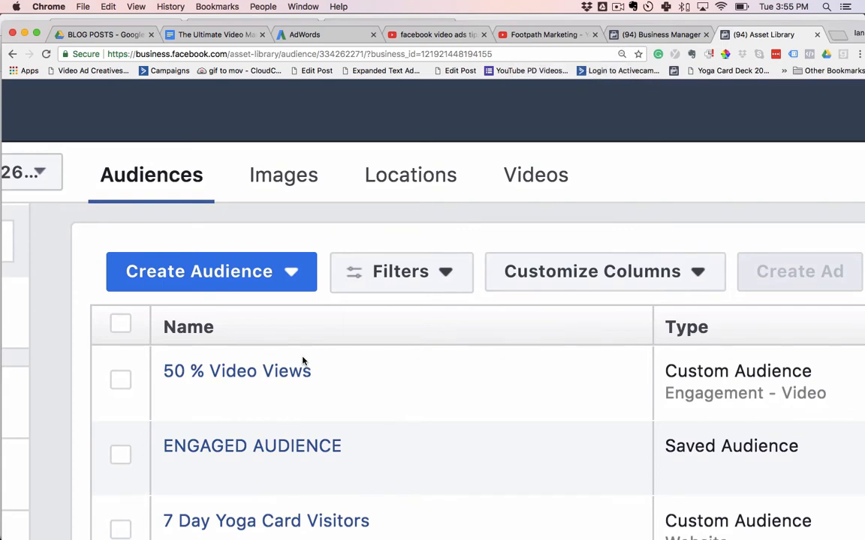
pyautogui.scroll(-3, 303, 361)
pyautogui.scroll(-5, 273, 161)
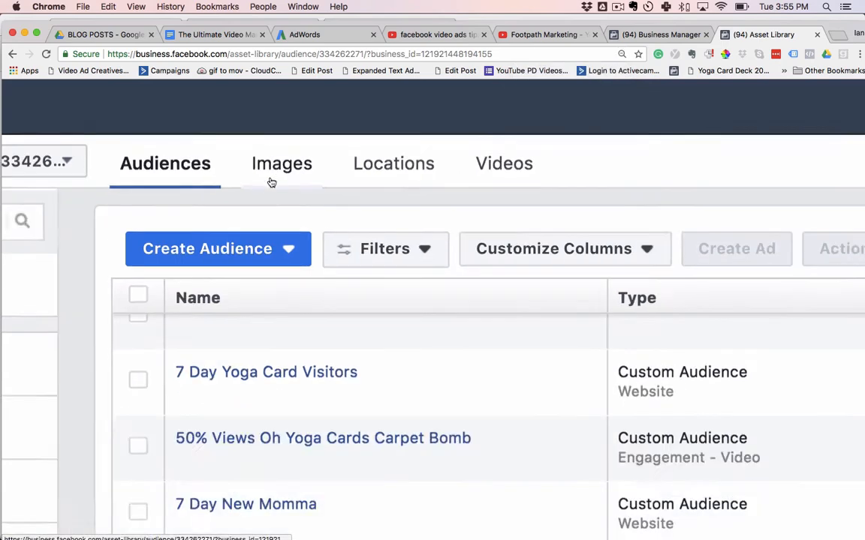
# Open the details of the 50 % Video Views audience and bring up its definition for editing.
pyautogui.scroll(2, 289, 218)
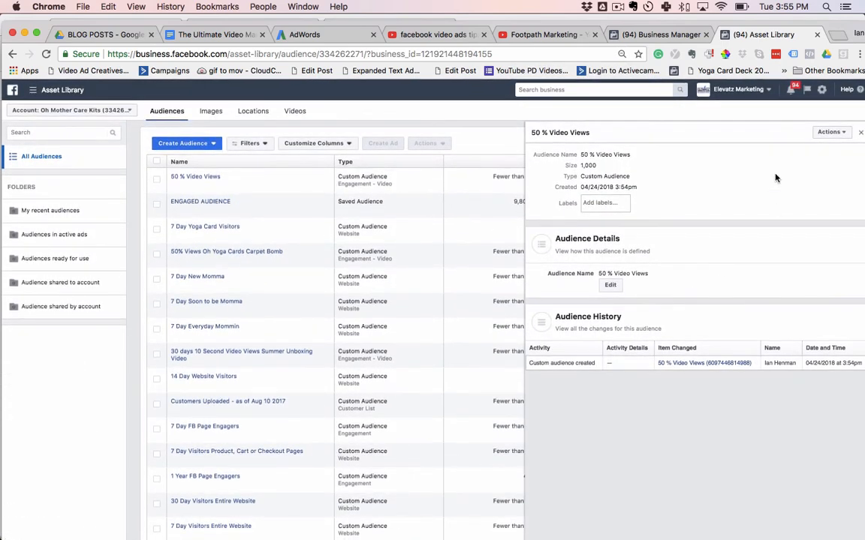
pyautogui.scroll(5, 646, 206)
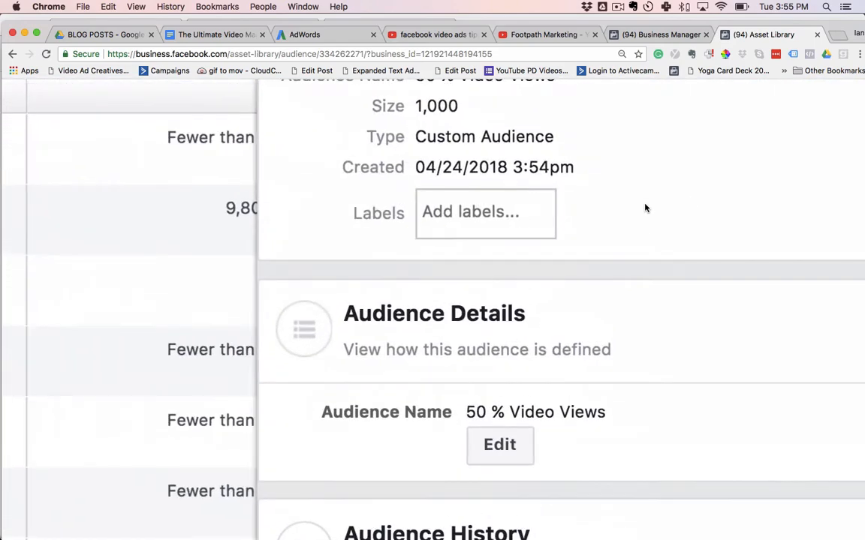
pyautogui.click(499, 444)
pyautogui.scroll(-5, 562, 409)
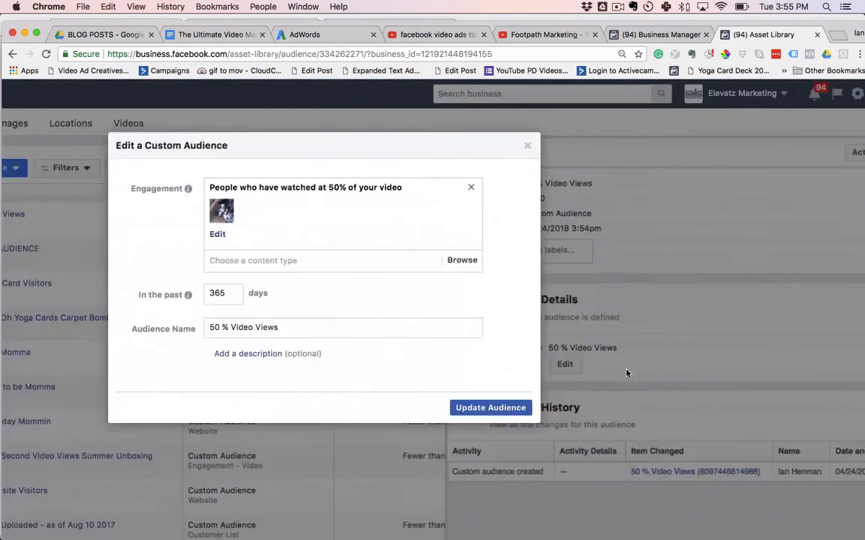
pyautogui.scroll(-3, 627, 373)
pyautogui.scroll(5, 385, 209)
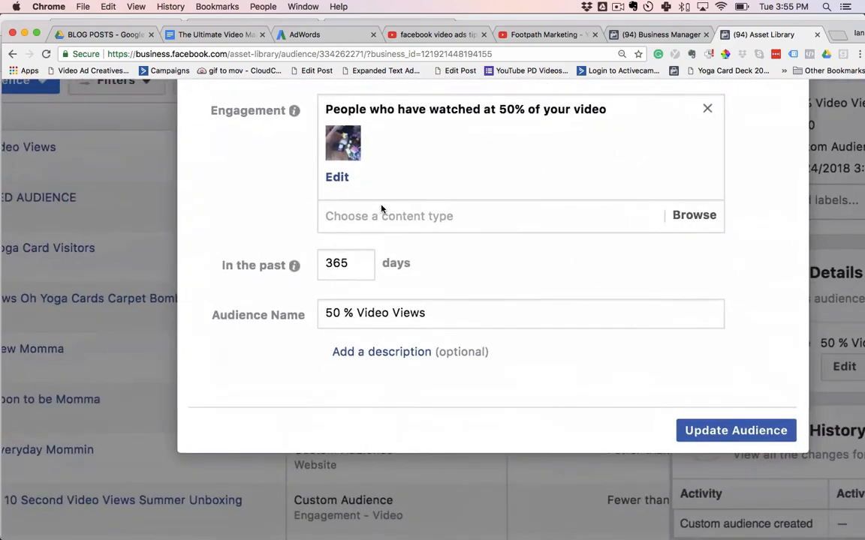
pyautogui.scroll(3, 381, 209)
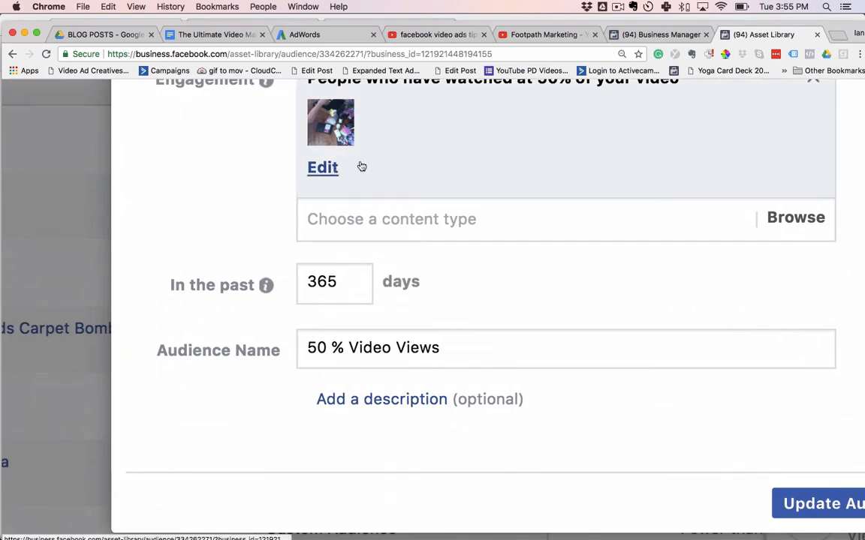
# Open the video selection of the audience's 50% engagement rule and locate the selected unboxing video.
pyautogui.click(322, 167)
pyautogui.scroll(3, 241, 290)
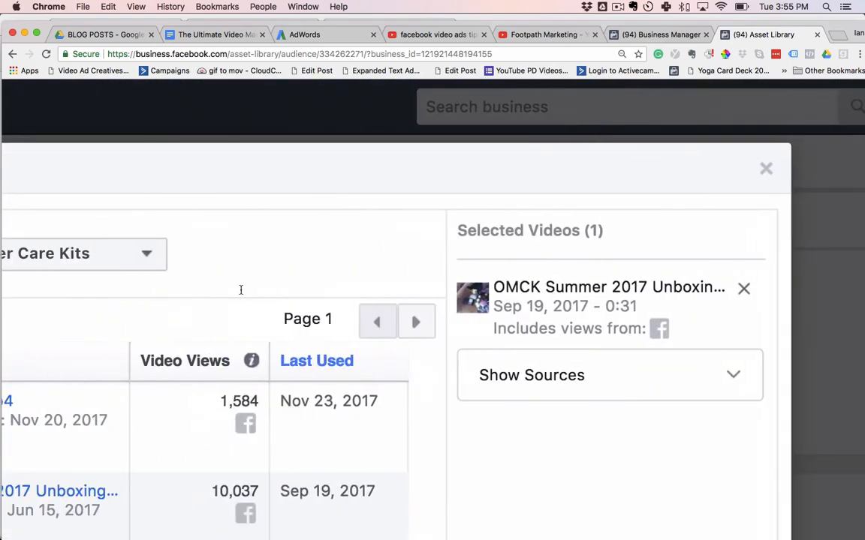
pyautogui.hscroll(-6, 241, 290)
pyautogui.scroll(-2, 241, 289)
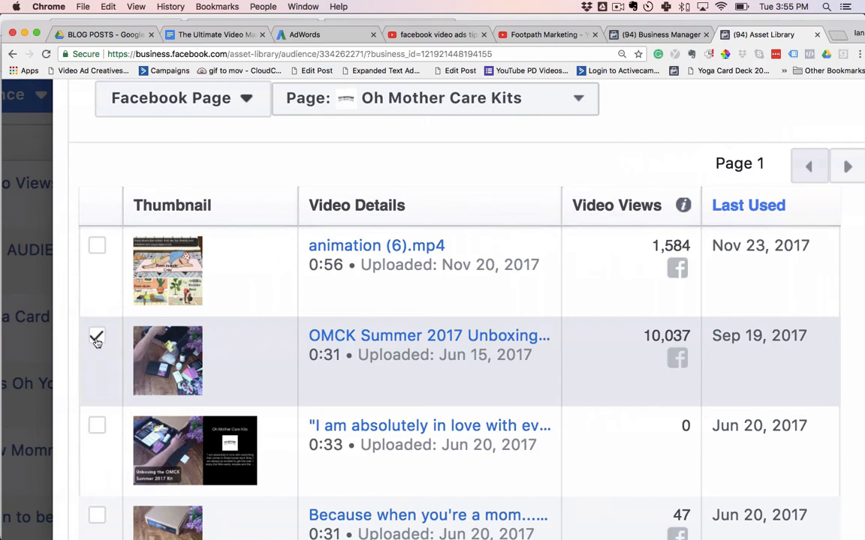
# Add the video animation (6).mp4 to the rule's selection alongside the unboxing video, confirm the selection, and update the audience.
pyautogui.click(96, 246)
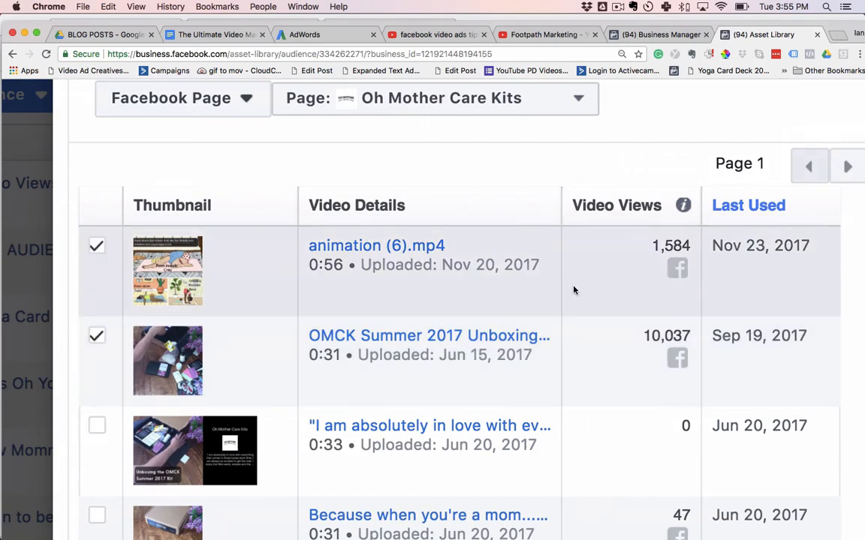
pyautogui.scroll(-5, 575, 291)
pyautogui.scroll(-3, 784, 311)
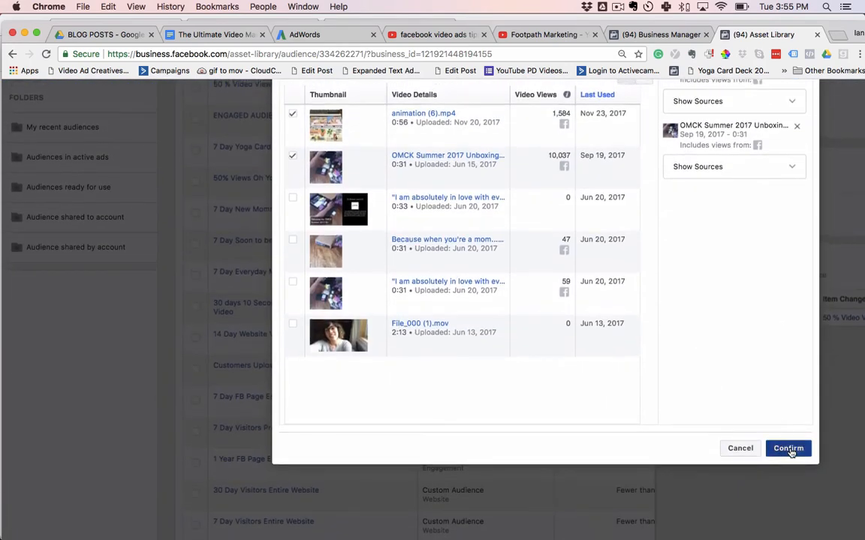
pyautogui.click(788, 449)
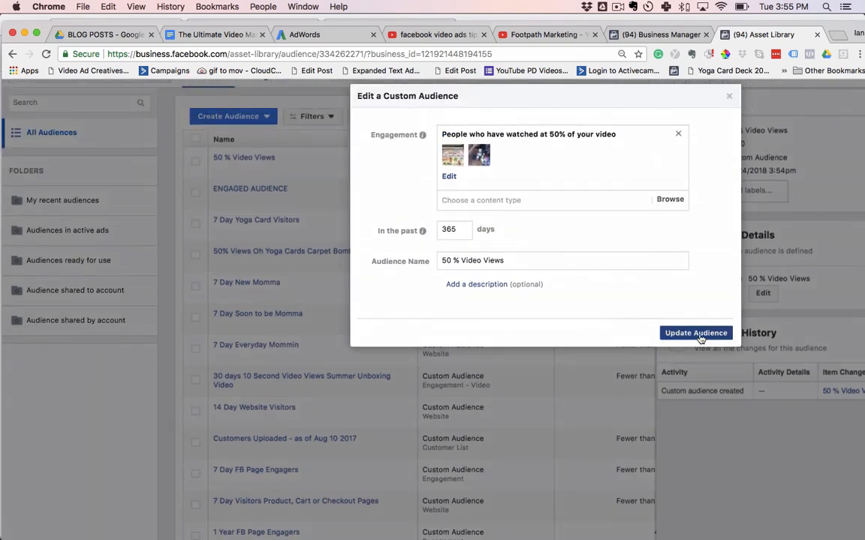
pyautogui.click(695, 334)
pyautogui.hscroll(5, 708, 324)
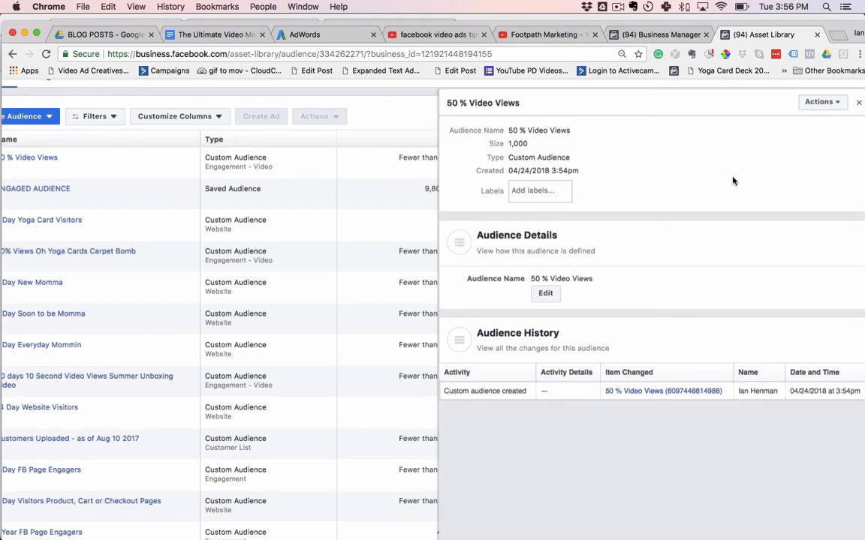
pyautogui.scroll(2, 732, 181)
pyautogui.scroll(1, 733, 181)
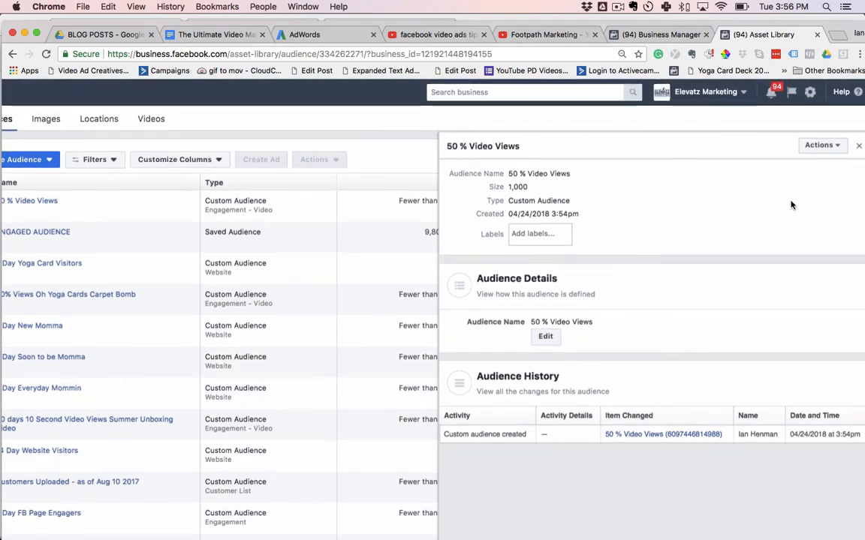
pyautogui.hscroll(-1, 794, 206)
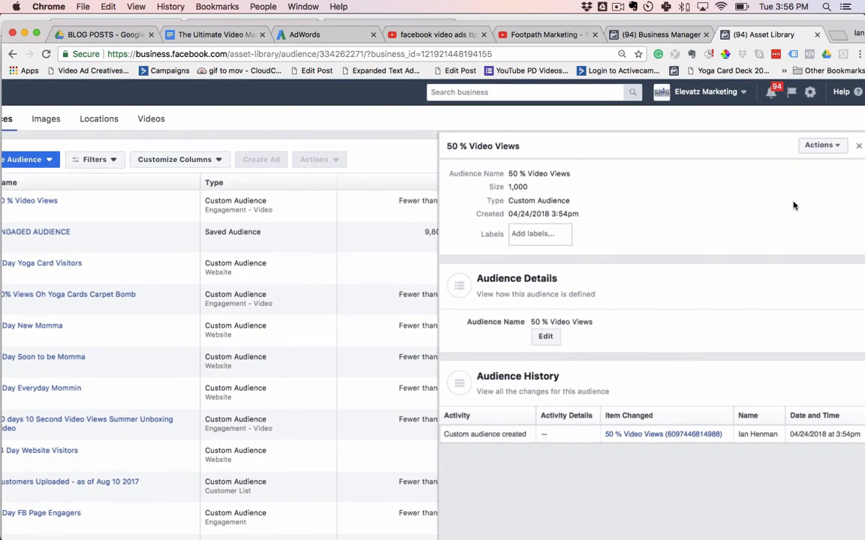